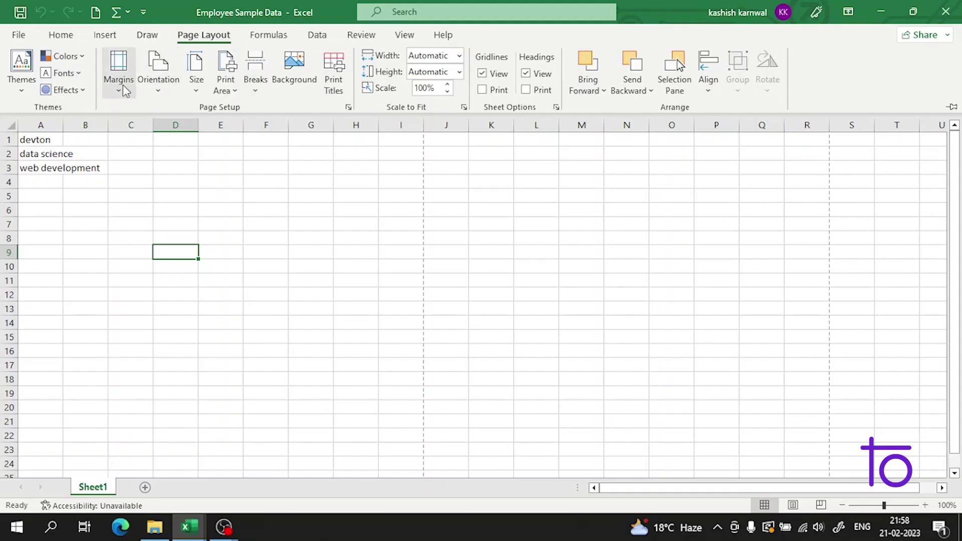
Step: Collapse the Page Layout ribbon and close the genuine Office and data-loss warning bars
left_click(32, 140)
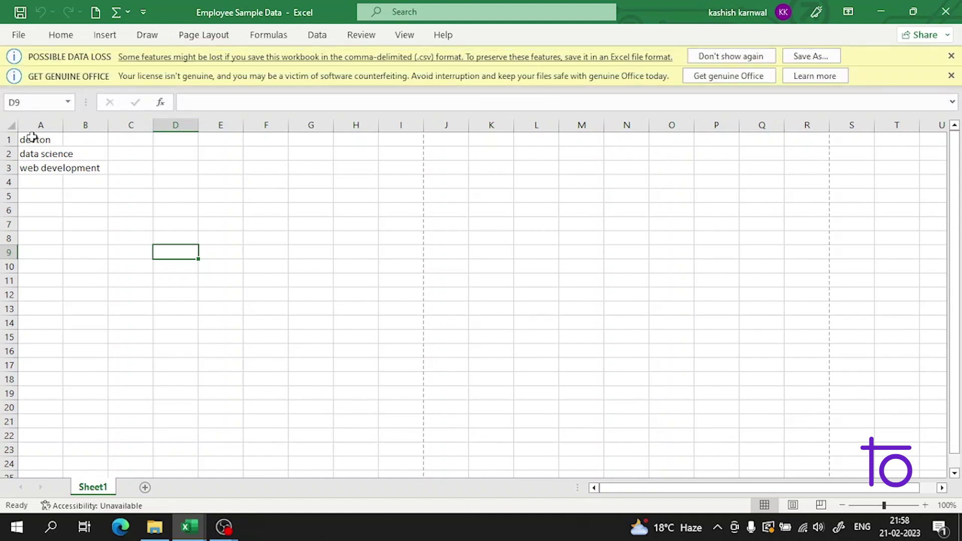
left_click(951, 75)
left_click(951, 56)
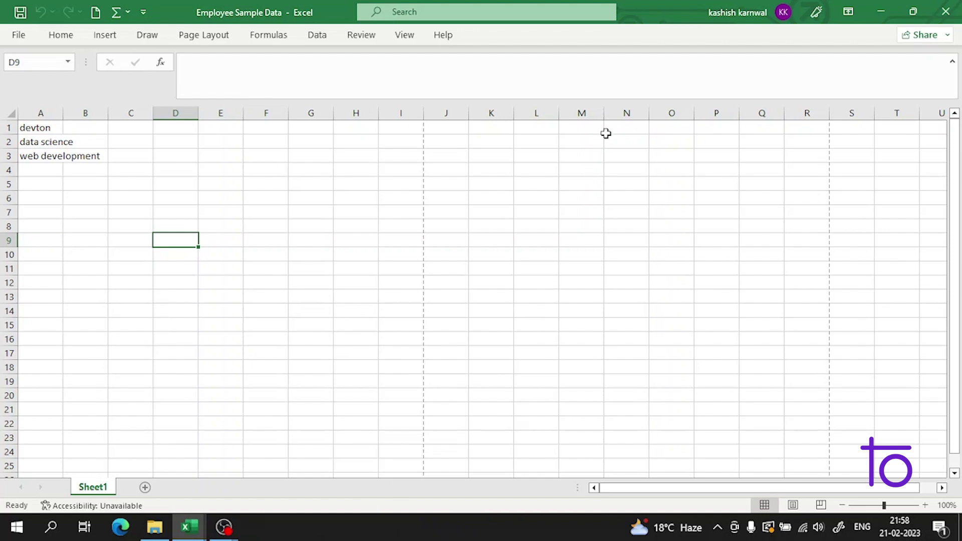
Step: Select a few empty cells, then briefly show and close the Page Layout options
left_click(788, 158)
left_click_drag(857, 211, 858, 197)
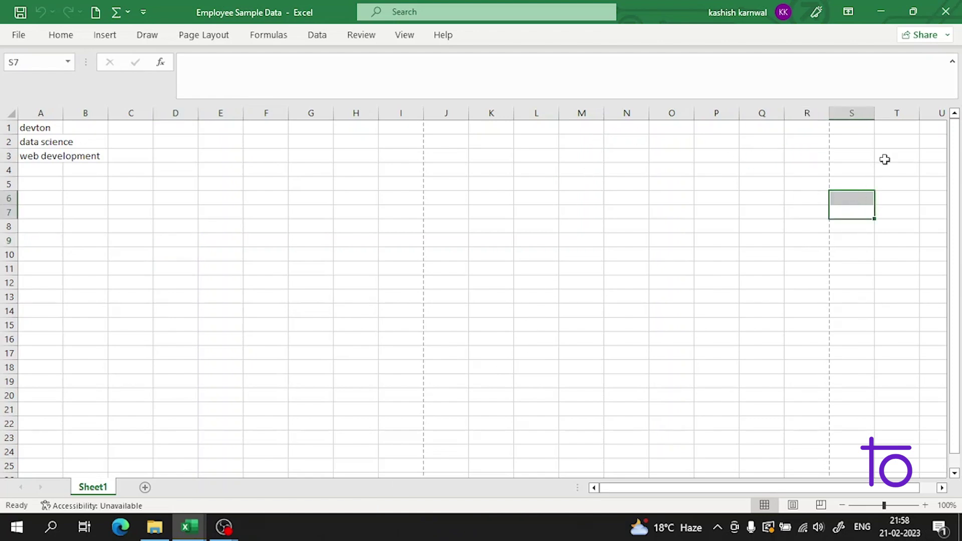
left_click(632, 242)
left_click(209, 35)
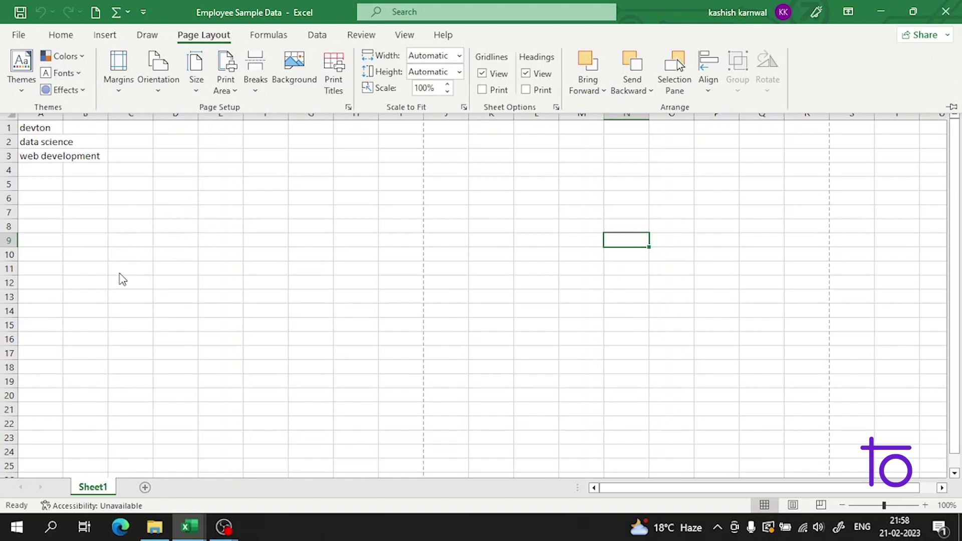
key("Escape")
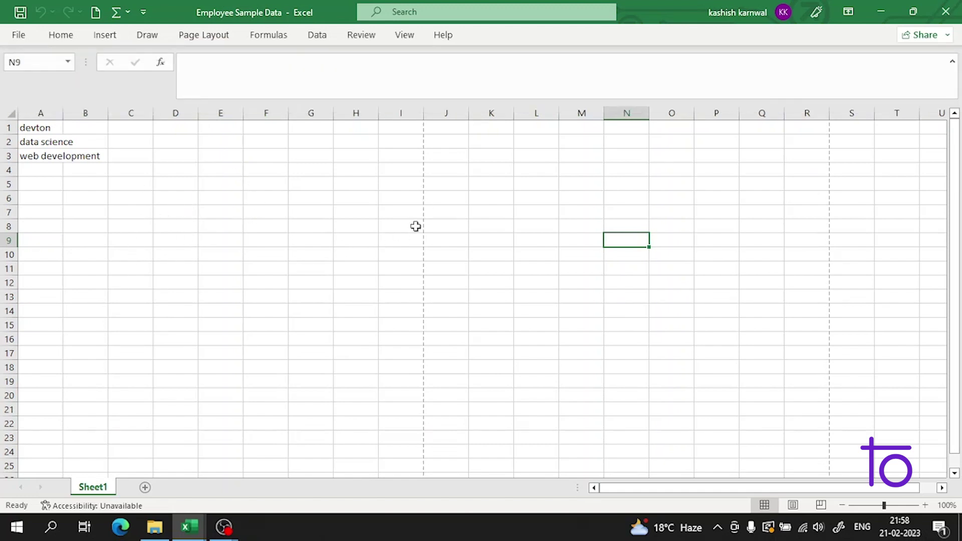
Step: Add Sheet2 and enter the header 'data' in A1
left_click(66, 130)
left_click(144, 487)
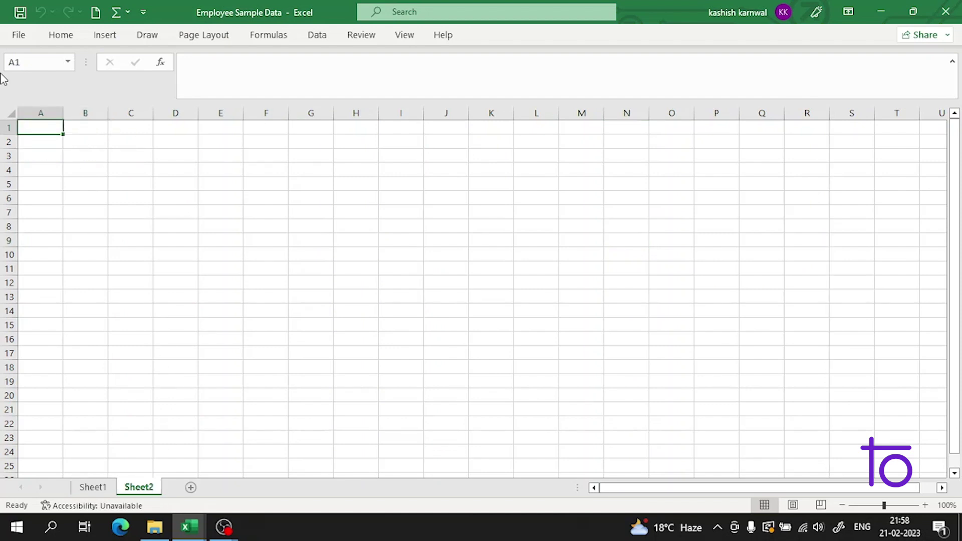
double_click(45, 129)
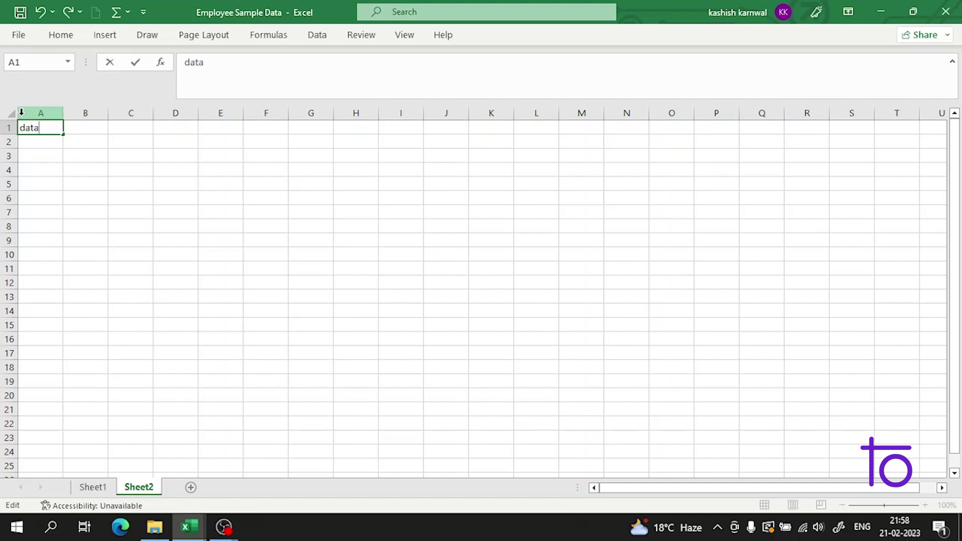
key("Return")
Step: Enter 2345, 345, 5467, 567, 5567, 367 and 567 down column A below the header
type("2345")
key("Return")
type("345")
key("Return")
type("5467")
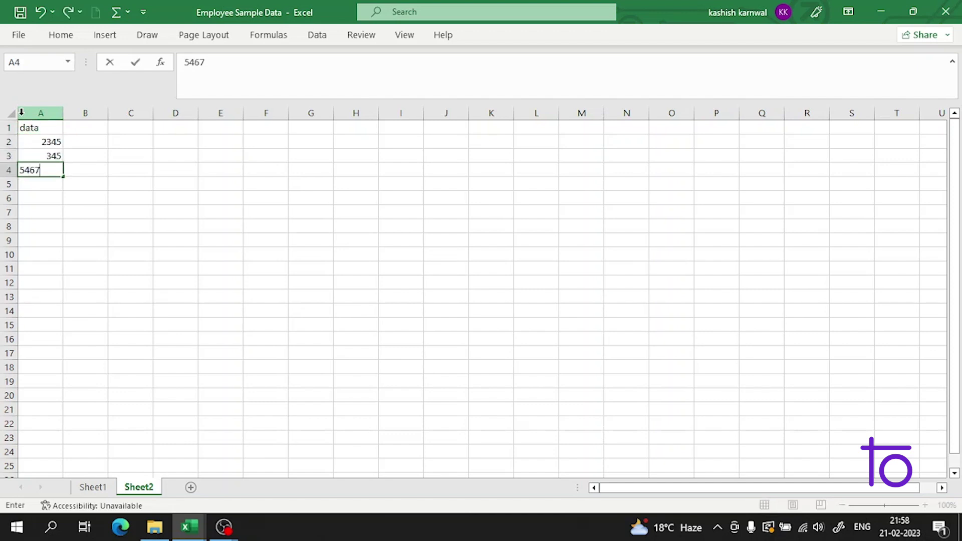
key("Return")
type("567")
key("Return")
type("5567")
key("Return")
type("367")
key("Return")
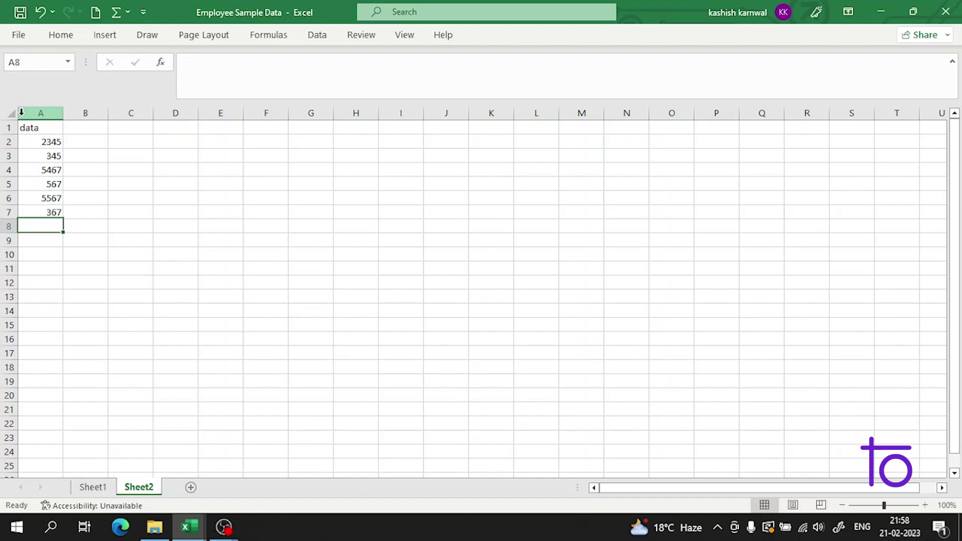
type("567")
key("Return")
key("Return")
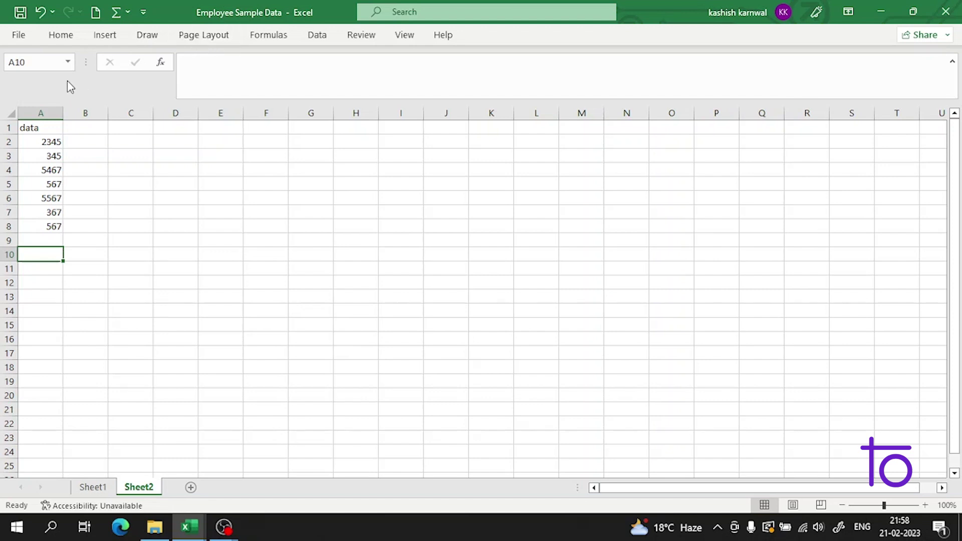
Step: Try the Wide margin preset, then switch to Narrow and check the page breaks
left_click(199, 36)
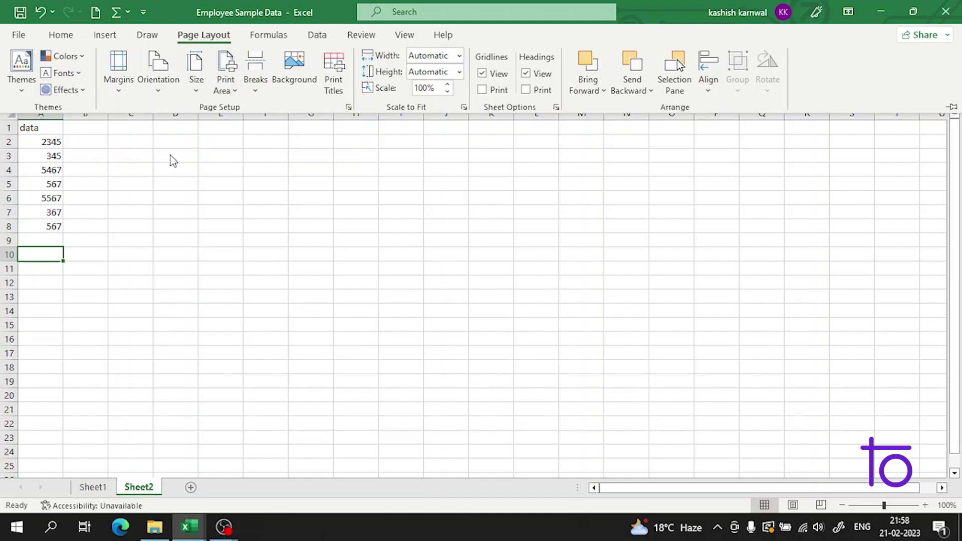
left_click(114, 93)
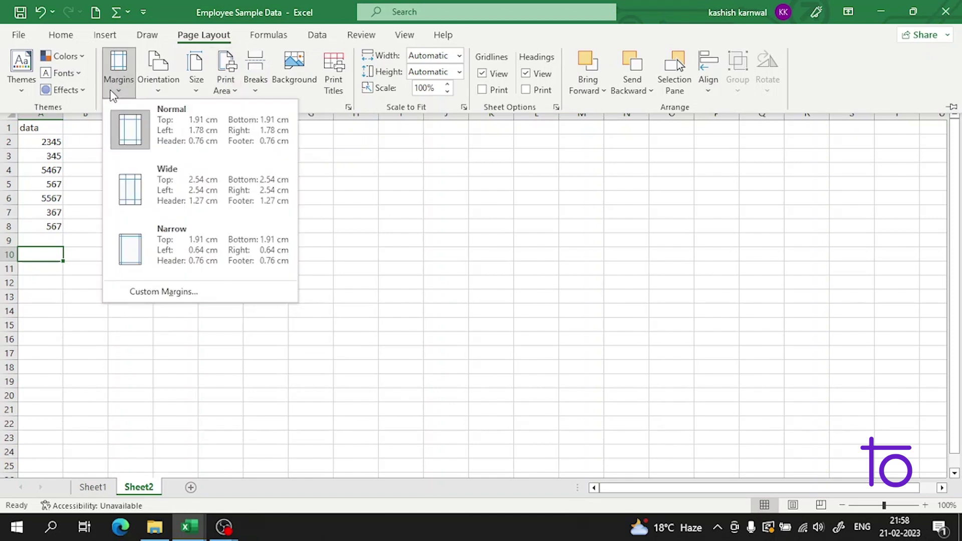
left_click(144, 187)
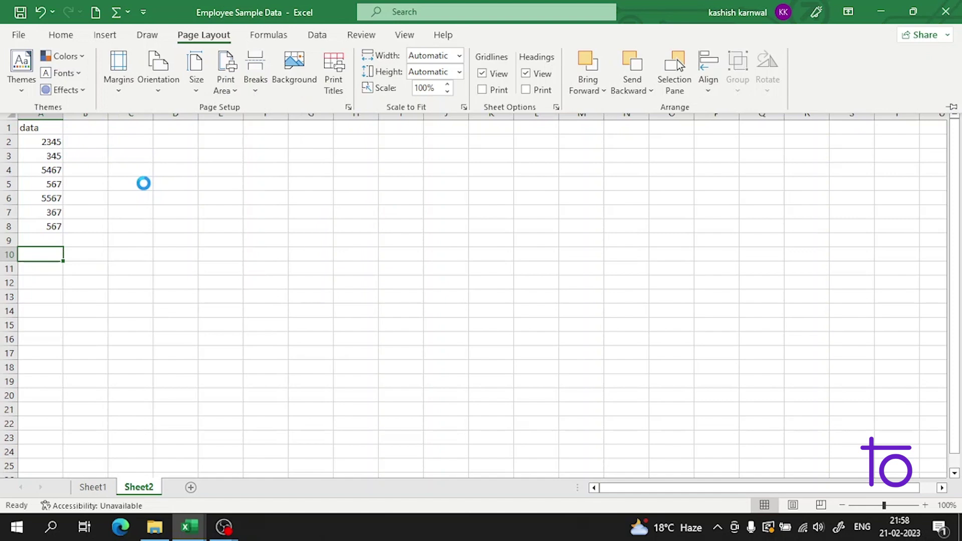
left_click(122, 87)
left_click(177, 261)
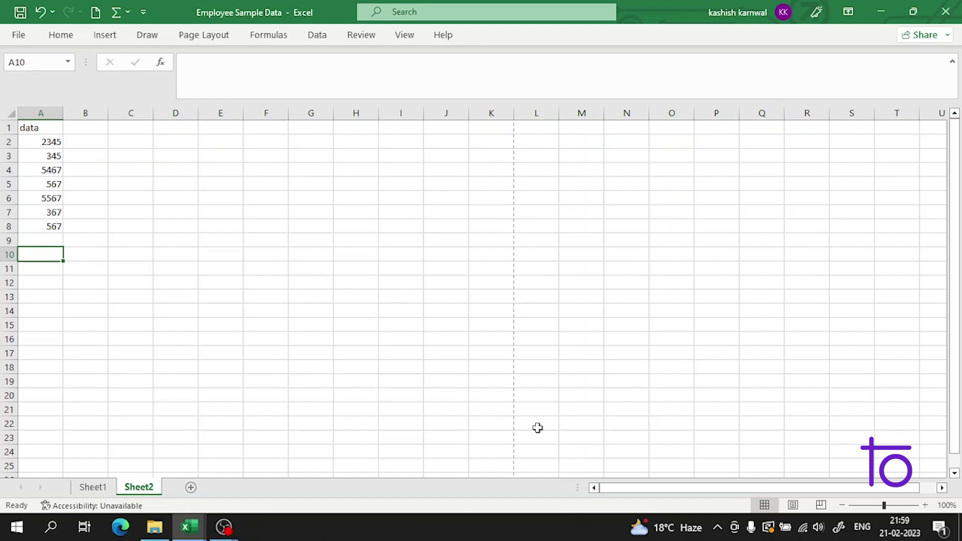
scroll(536, 424, "down", 10)
scroll(534, 422, "up", 5)
scroll(535, 422, "down", 6)
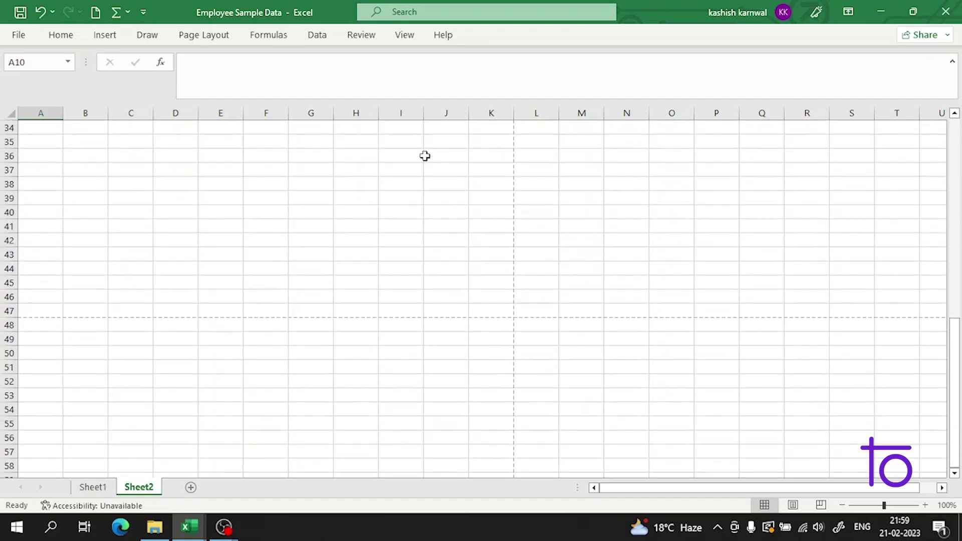
scroll(630, 339, "up", 11)
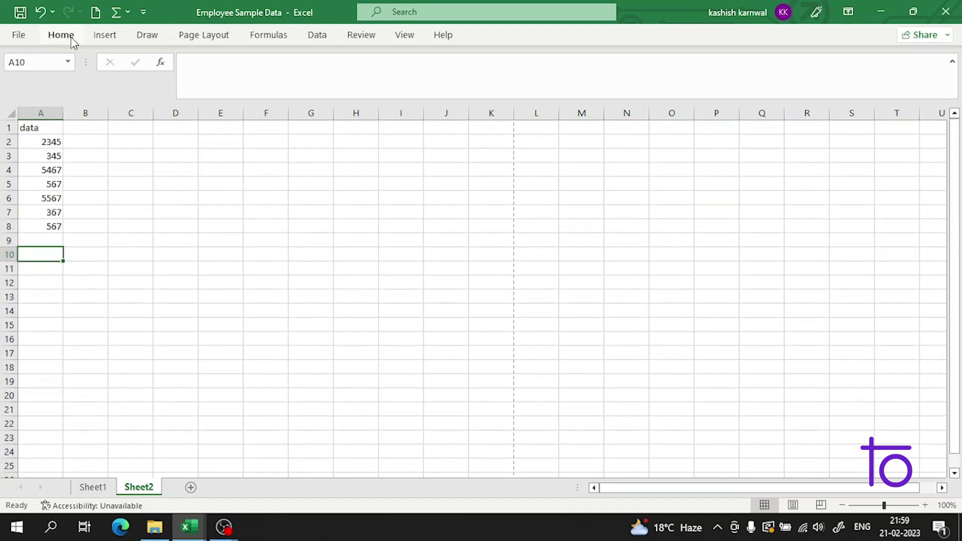
Step: Set Sheet2's top margin to 6.9 cm in Custom Margins, keeping the other narrow margins
left_click(198, 33)
left_click(118, 85)
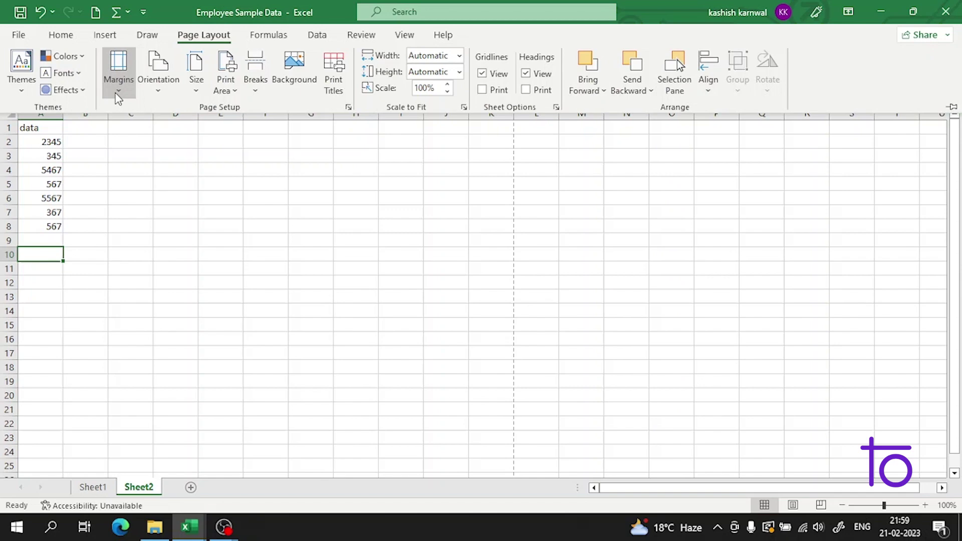
left_click(188, 295)
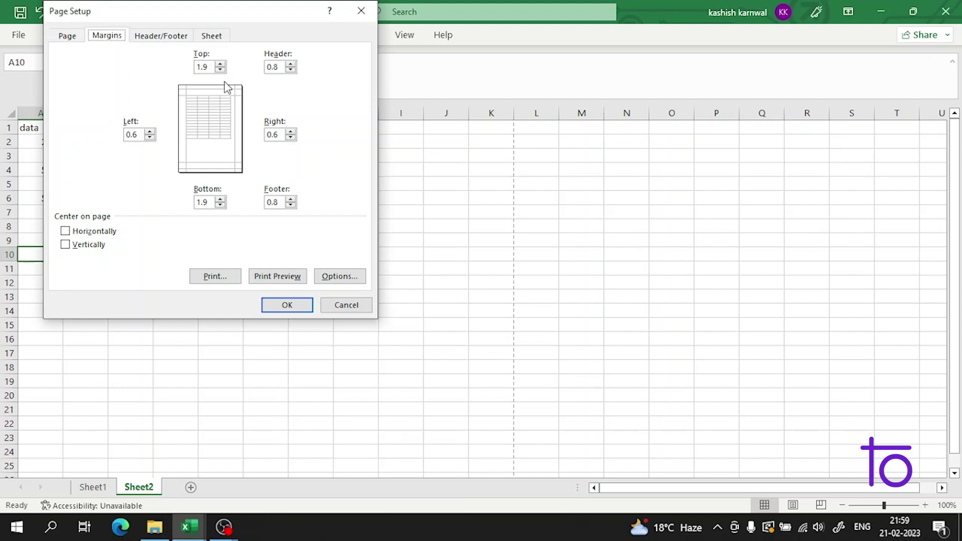
left_click(220, 65)
left_click(287, 305)
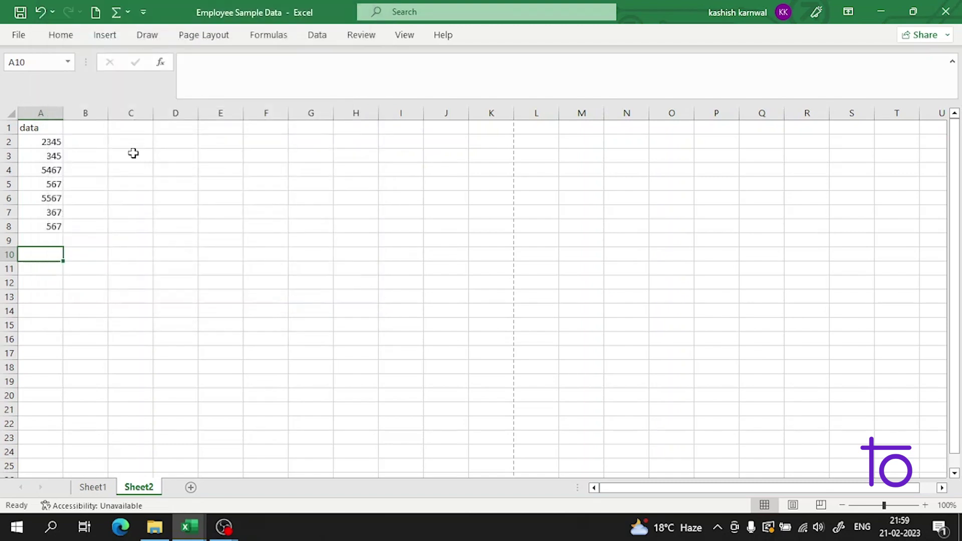
left_click(198, 35)
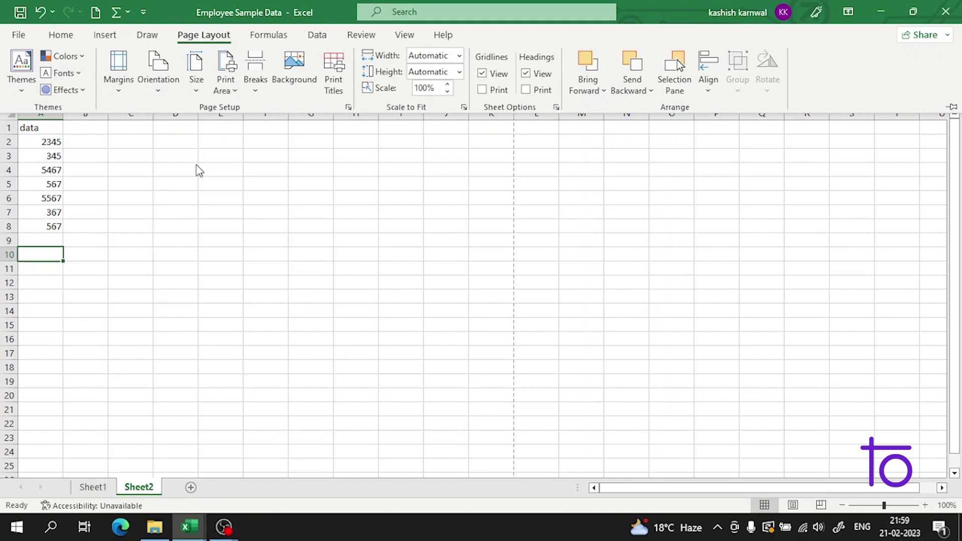
Step: Center the printout horizontally on the page in Custom Margins, leaving vertical centering off
left_click(131, 90)
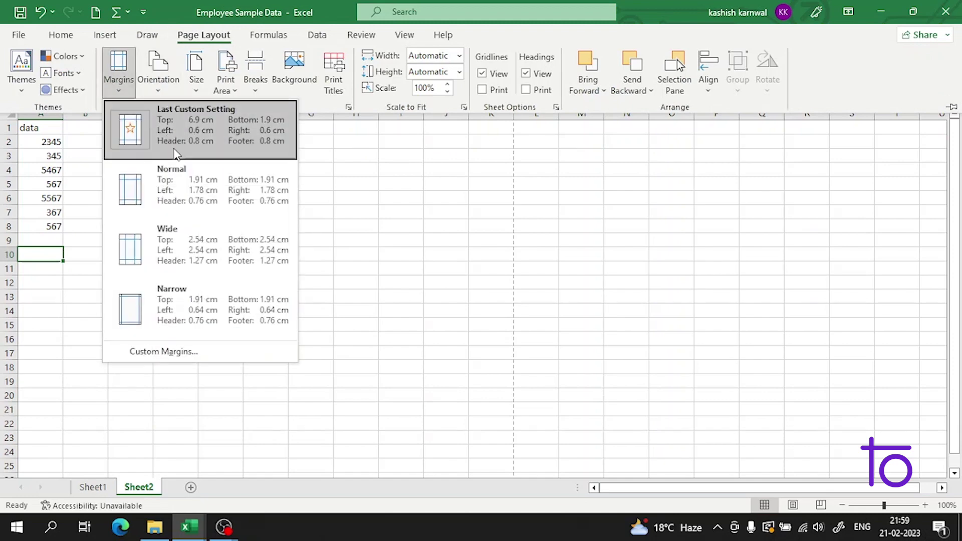
left_click(192, 350)
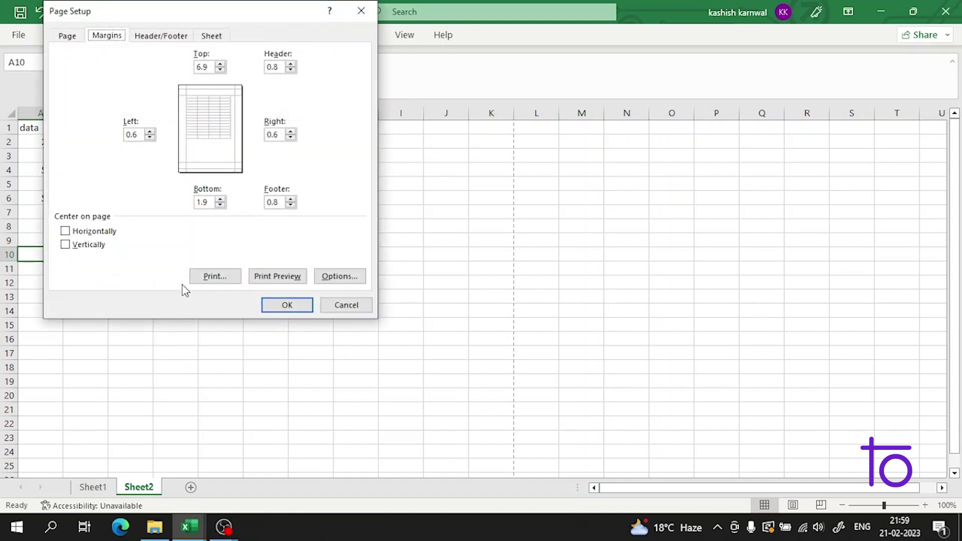
left_click(85, 232)
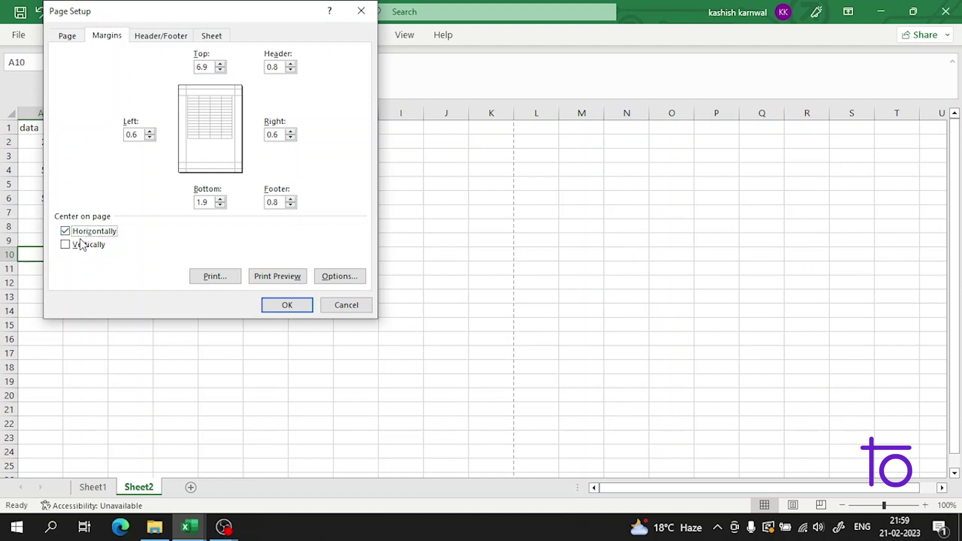
left_click(82, 247)
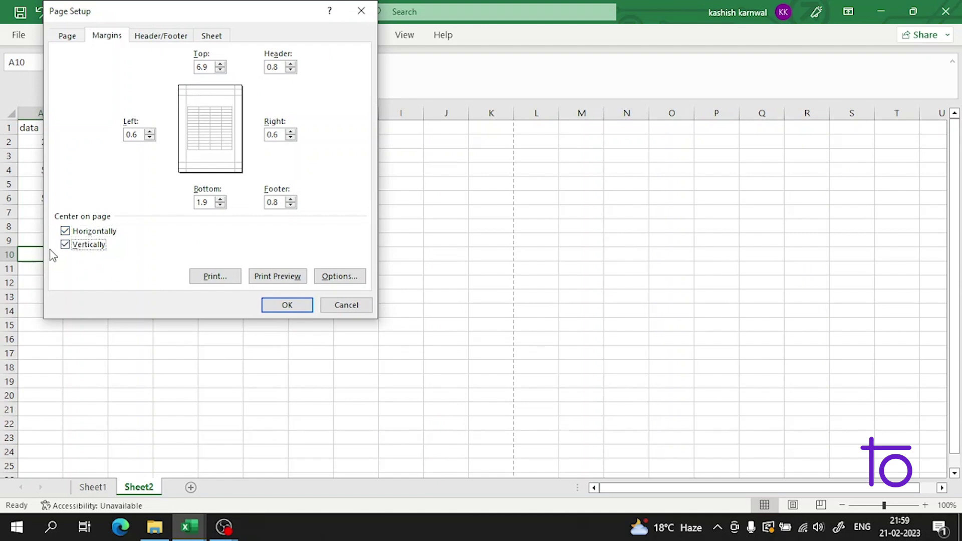
left_click(66, 231)
left_click(66, 245)
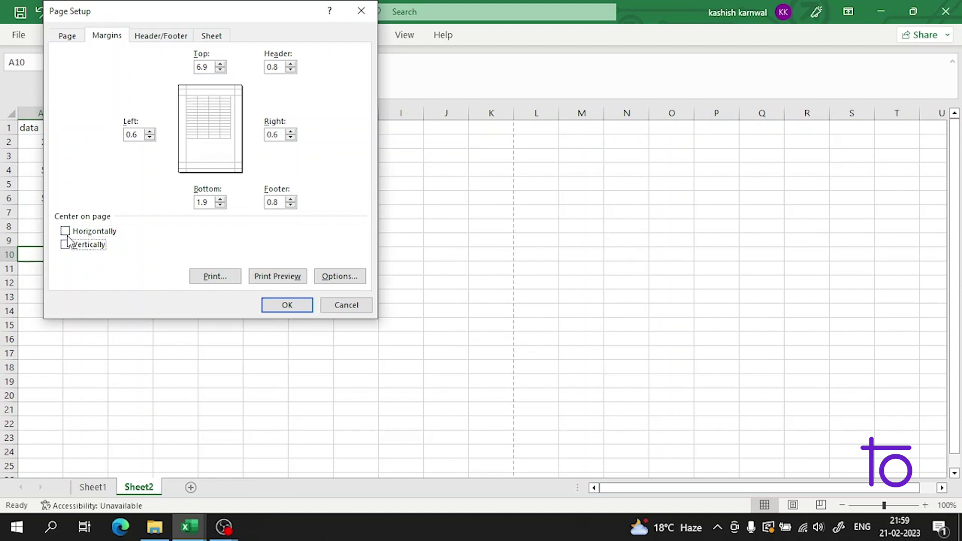
left_click(65, 232)
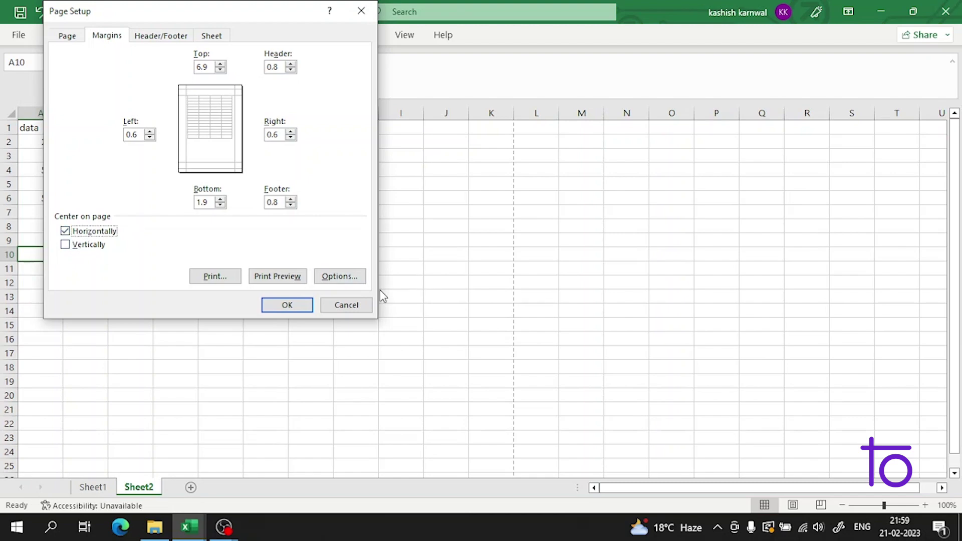
left_click(264, 305)
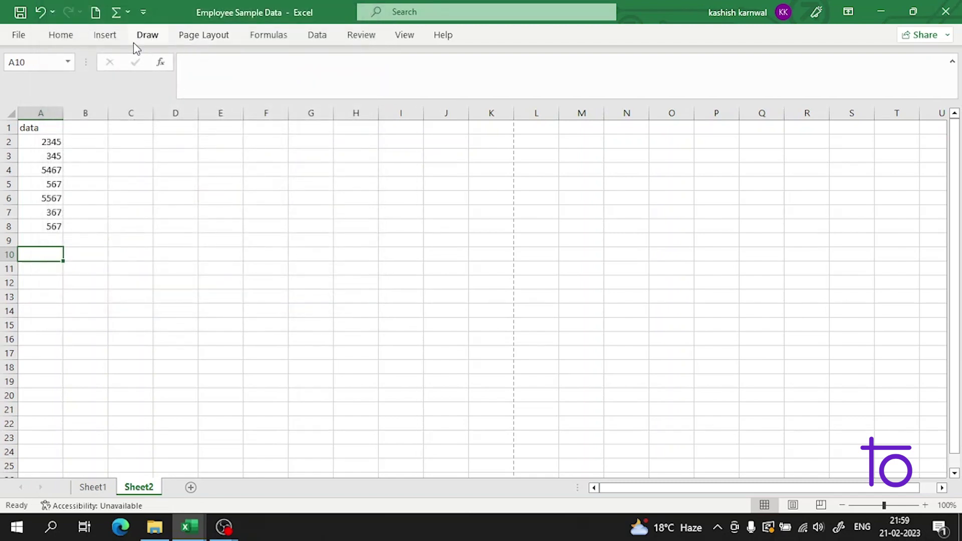
Step: Reopen Custom Margins and open the print preview of the centered page
left_click(211, 42)
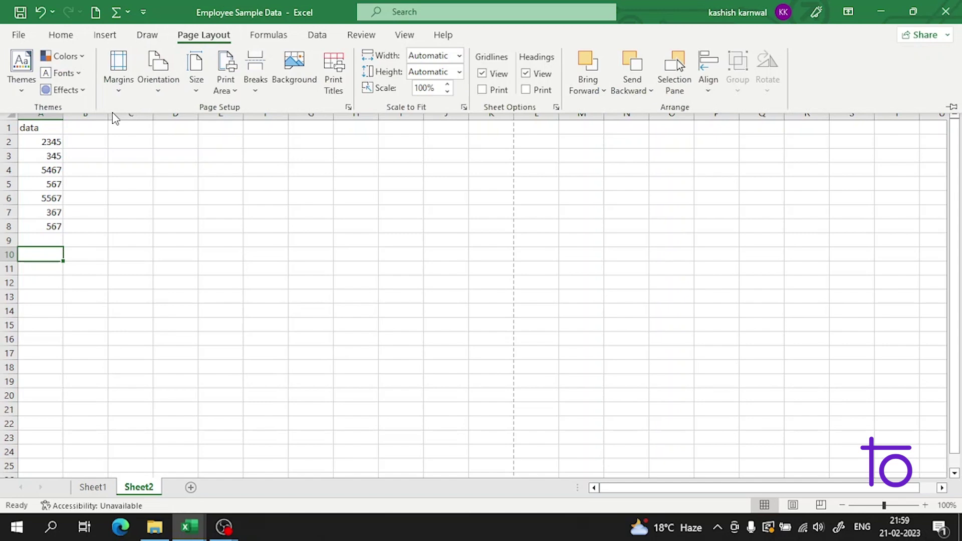
left_click(119, 75)
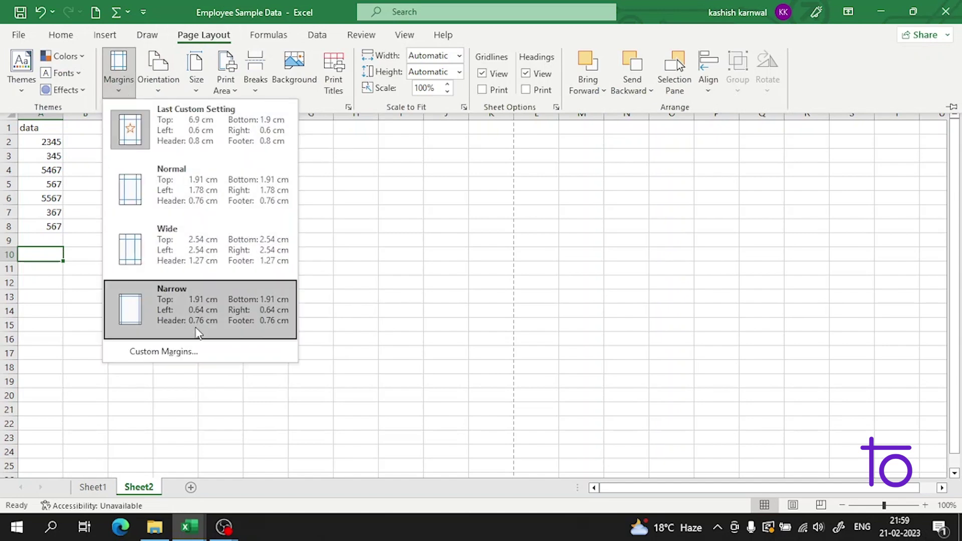
left_click(184, 350)
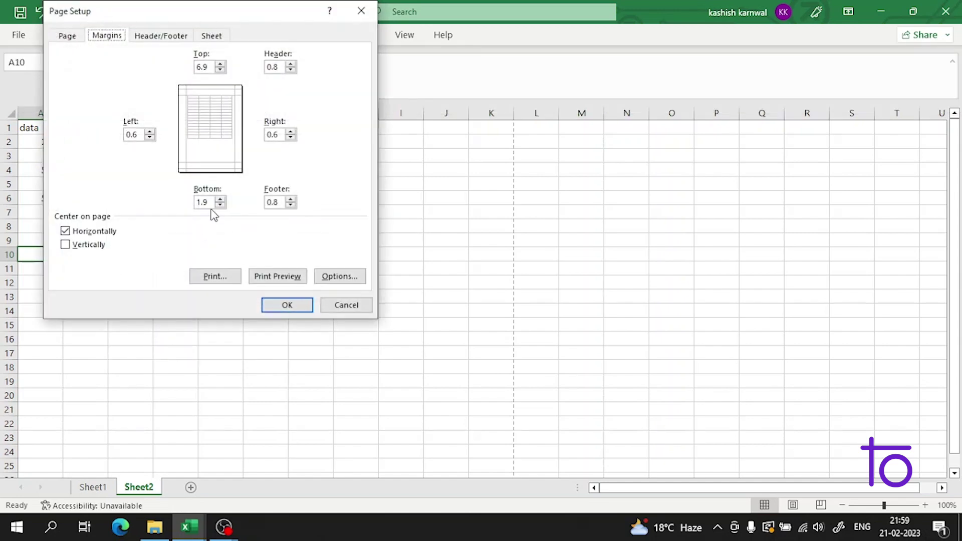
left_click(294, 279)
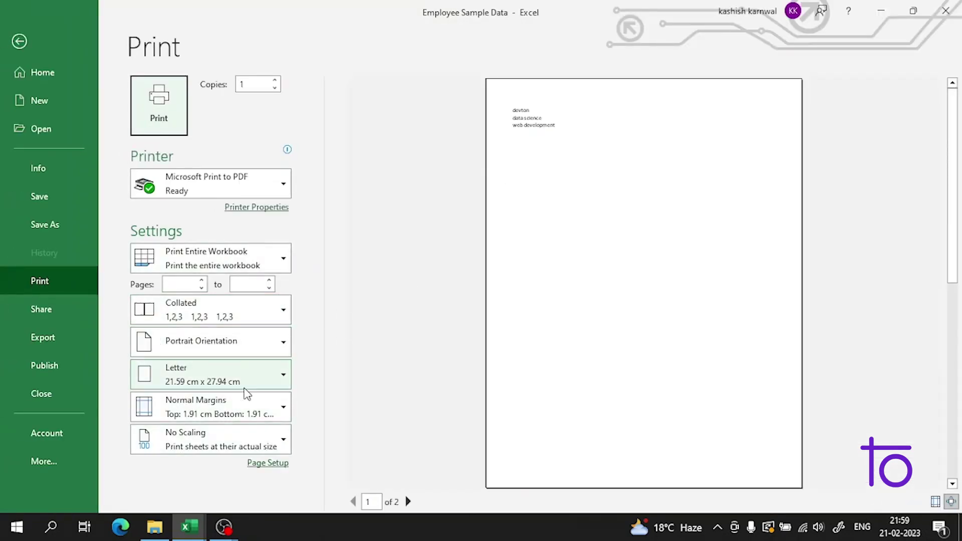
Step: Review the Page Setup tabs and confirm custom margins of 1.9 cm top/bottom, 1.8 cm left/right
left_click(267, 463)
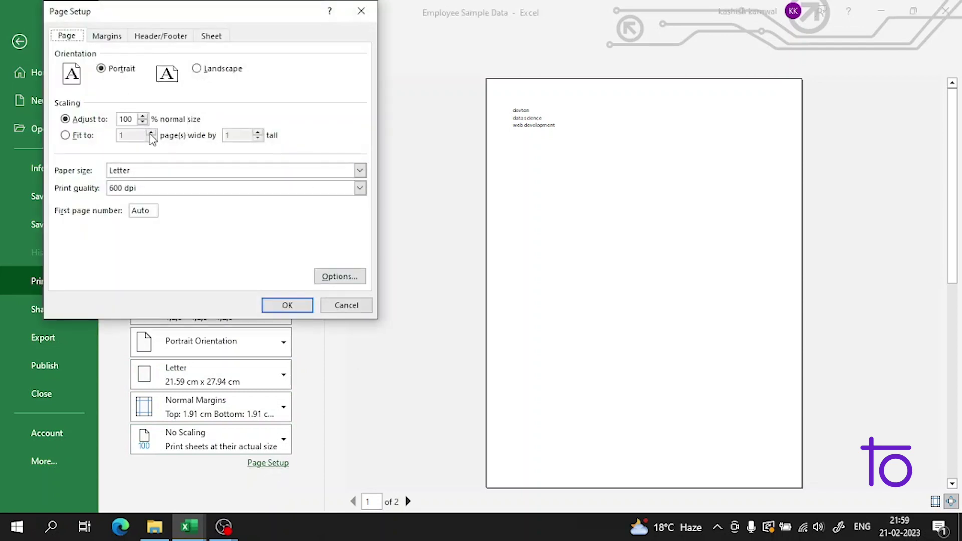
left_click(114, 36)
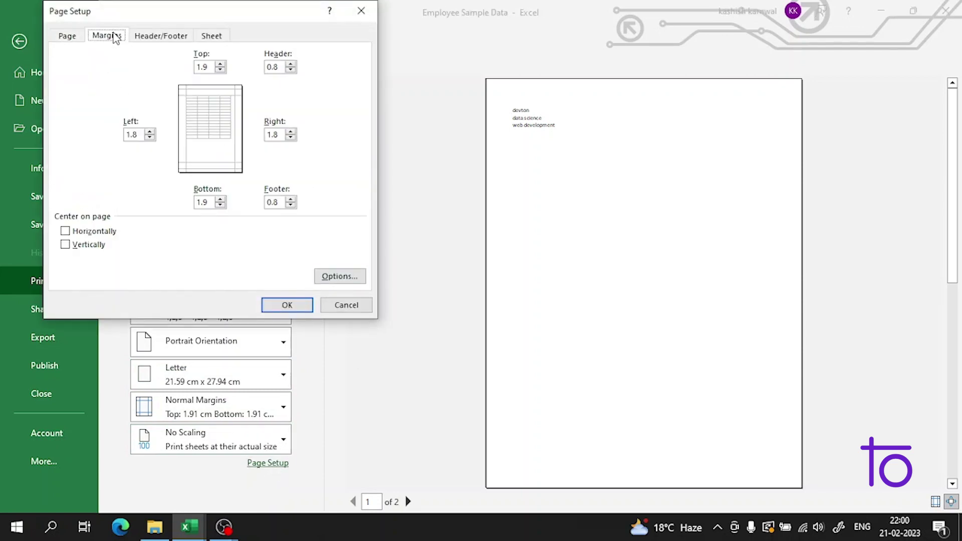
left_click(155, 34)
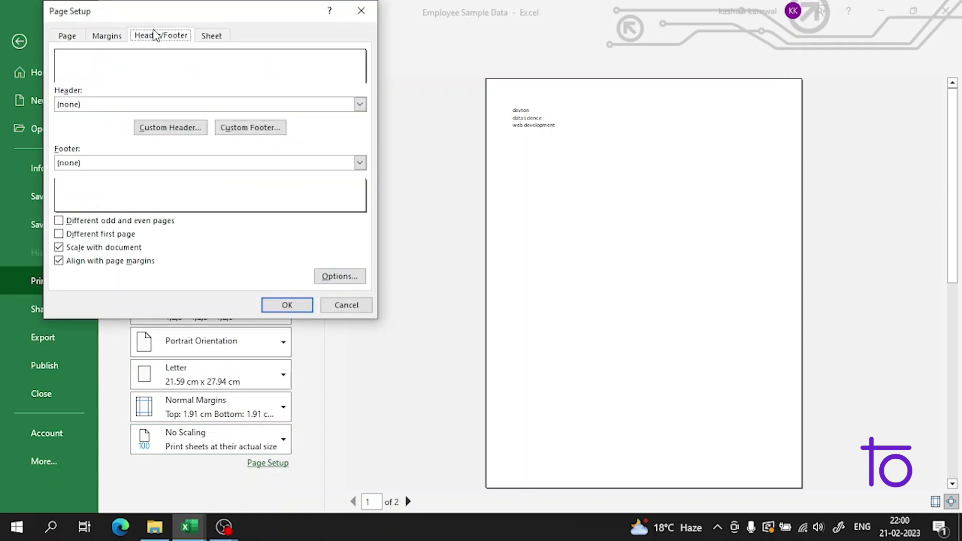
left_click(212, 34)
left_click(176, 37)
left_click(120, 34)
left_click(67, 36)
left_click(115, 35)
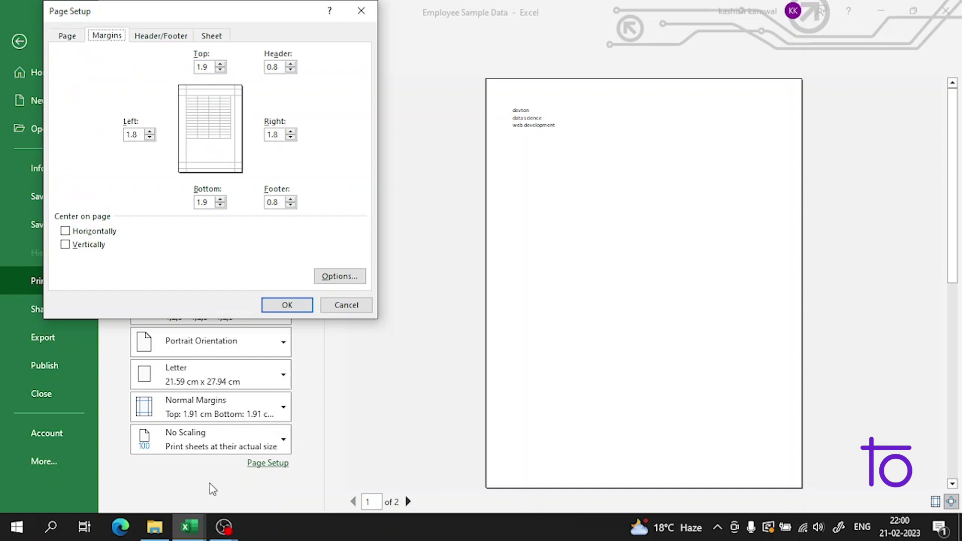
mouse_move(227, 527)
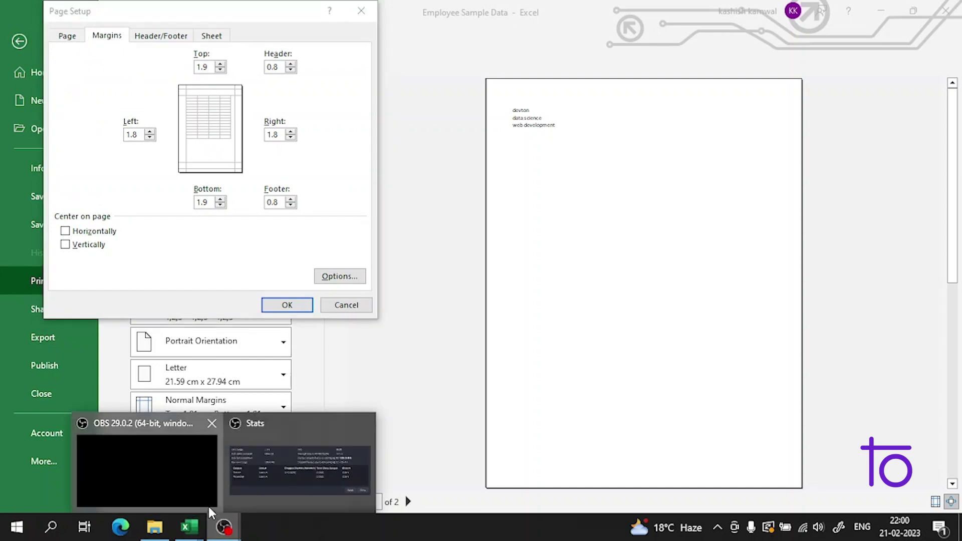
left_click(235, 500)
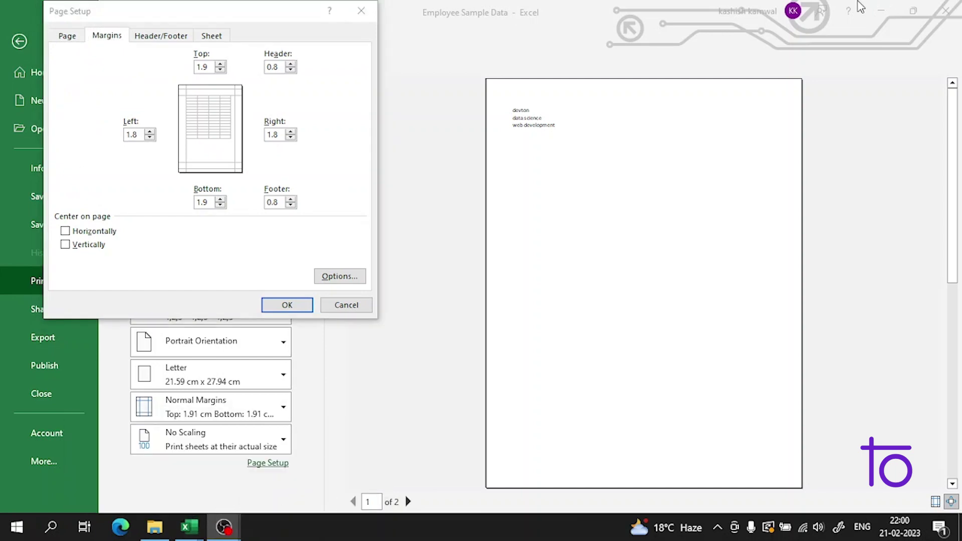
left_click(876, 6)
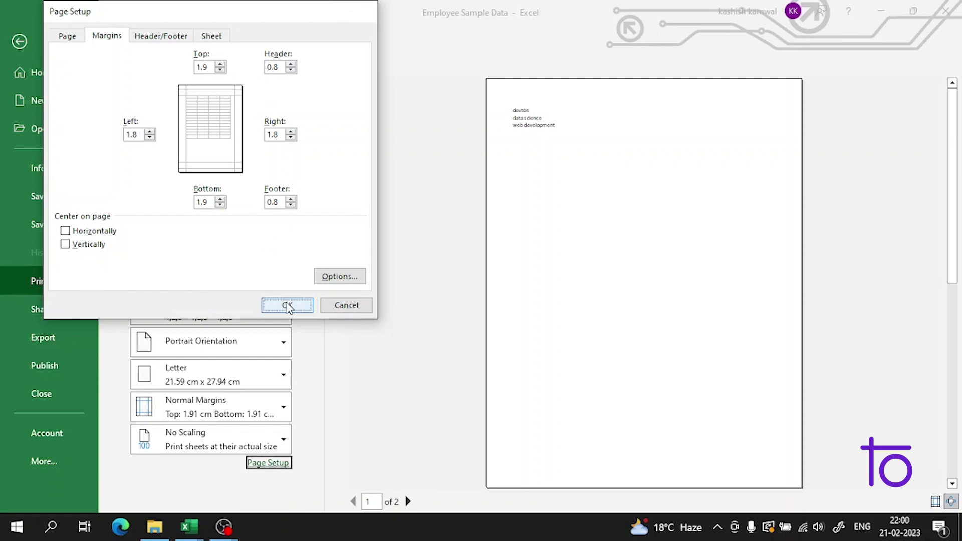
left_click(287, 304)
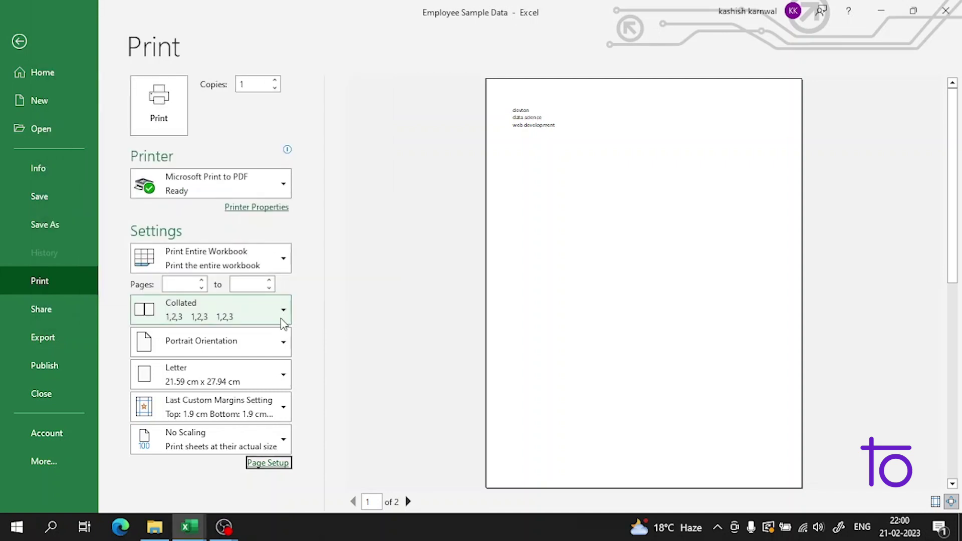
Step: Print with Microsoft Print to PDF, saving the file as project in Documents
left_click(161, 100)
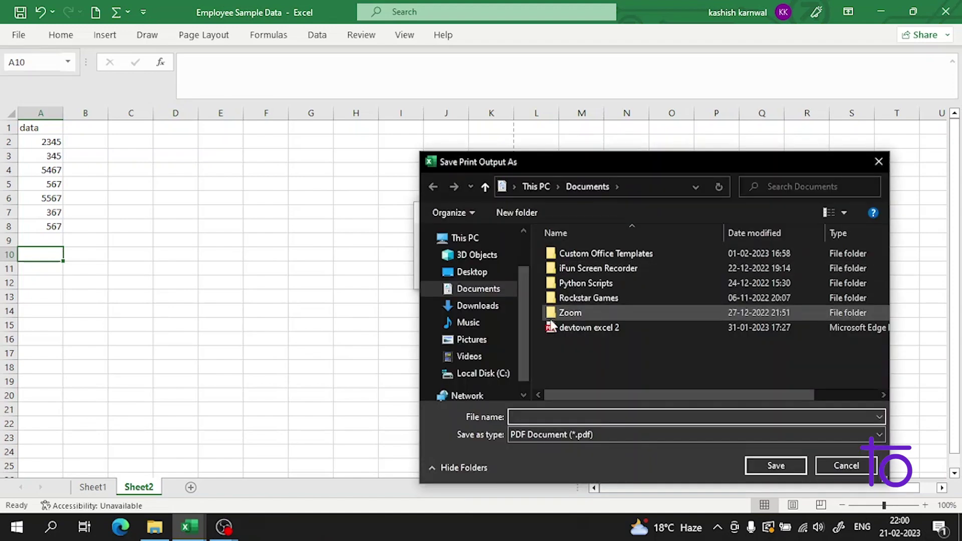
left_click(551, 416)
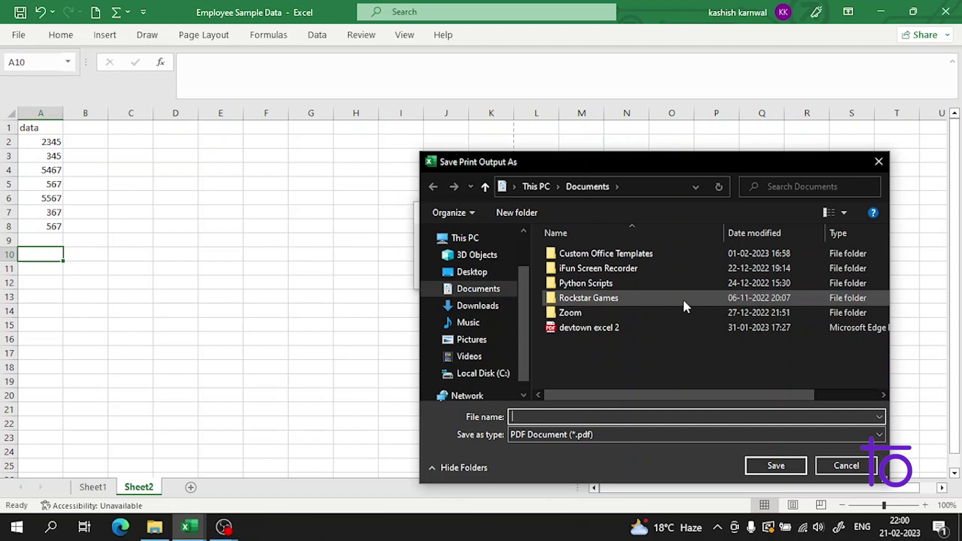
type("d")
key("BackSpace")
type("p")
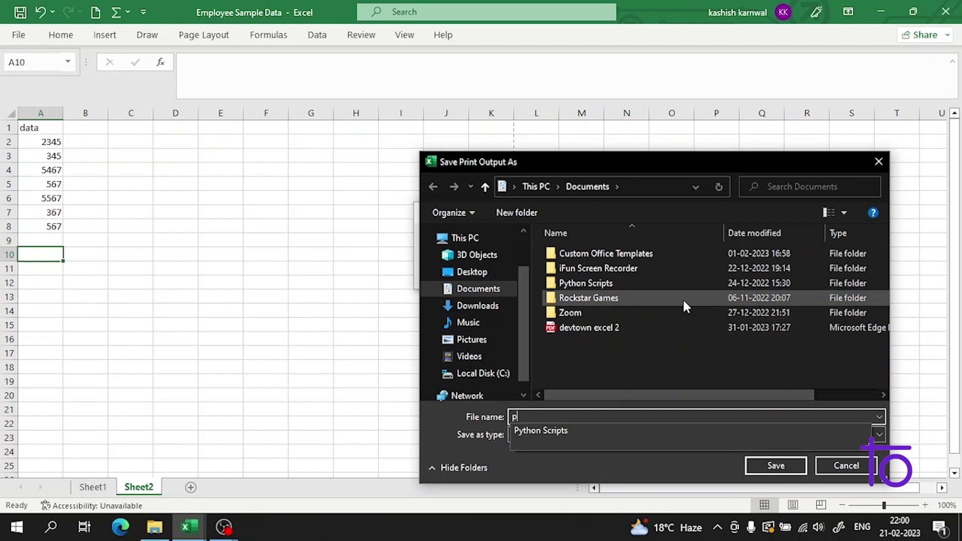
type("roject")
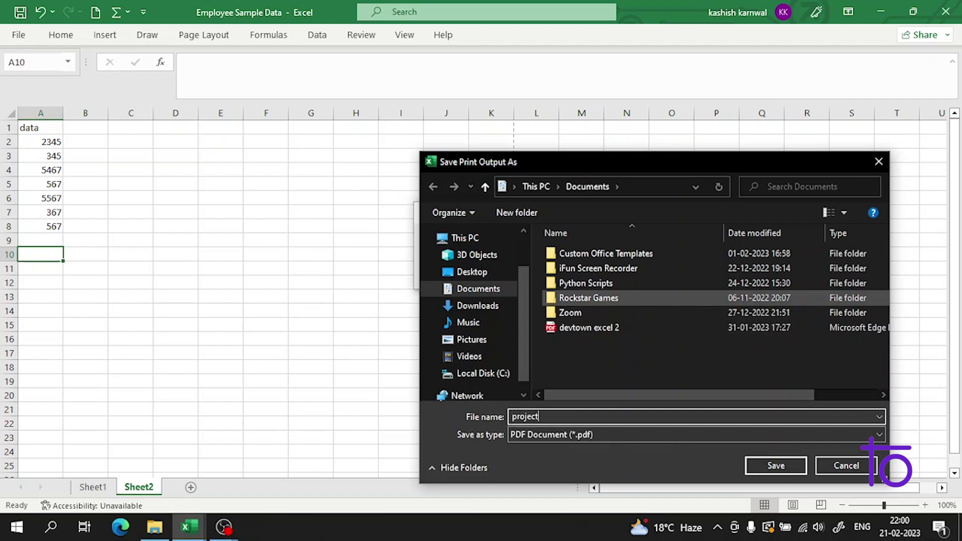
left_click(776, 466)
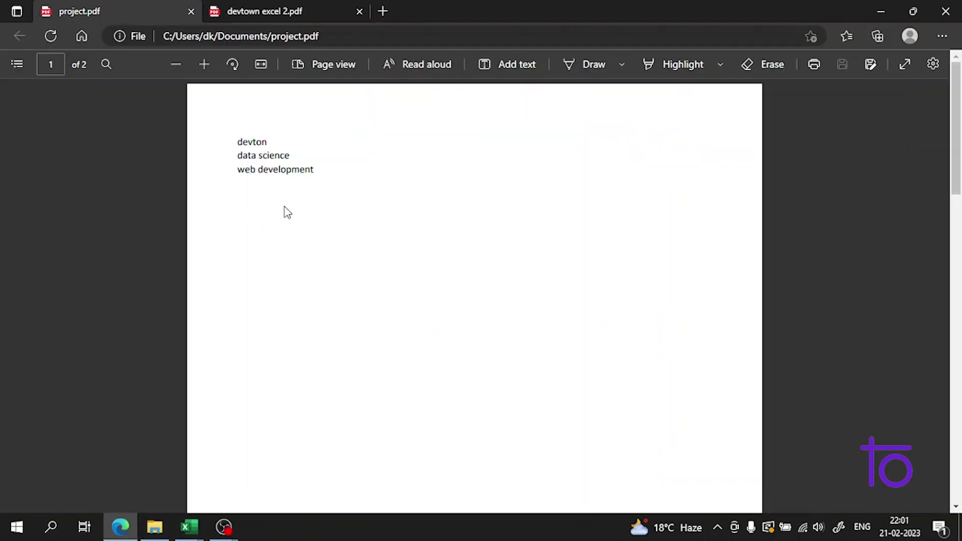
Step: Scroll through both pages of project.pdf in Edge, then switch back to Excel
scroll(303, 207, "down", 10)
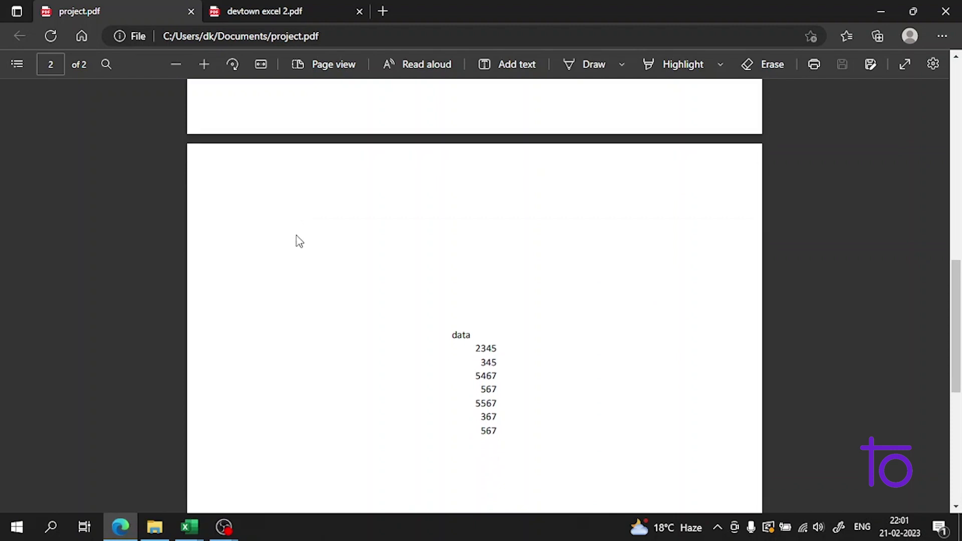
scroll(299, 241, "down", 5)
scroll(292, 264, "up", 8)
scroll(293, 265, "down", 8)
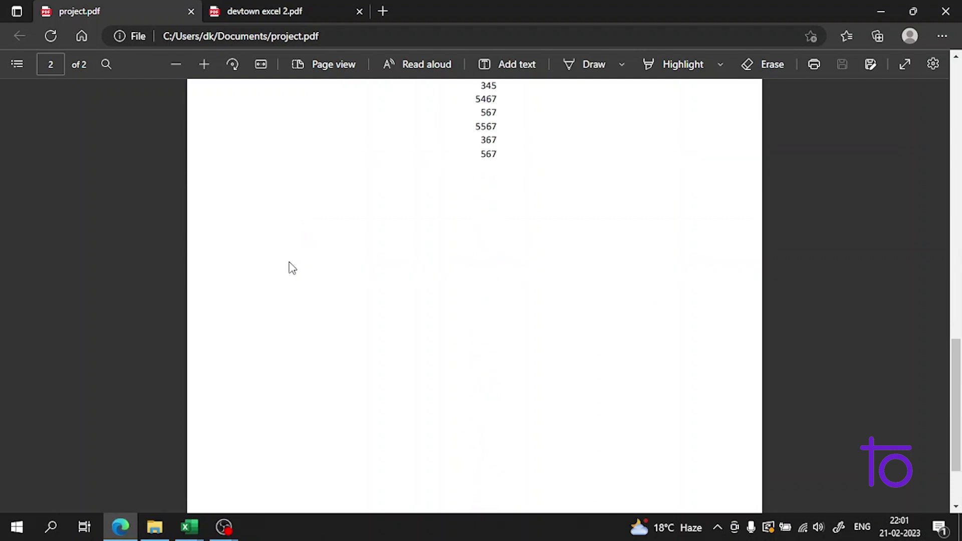
scroll(292, 267, "up", 8)
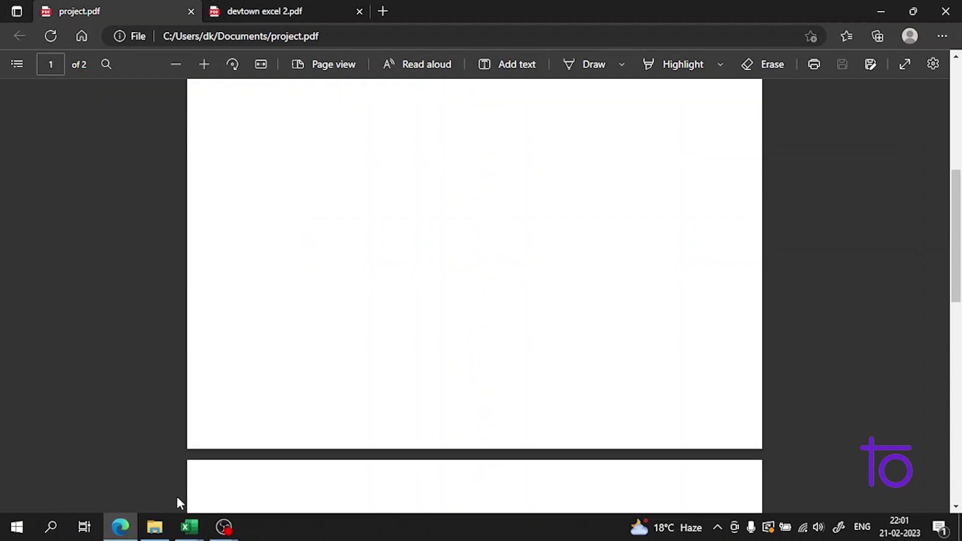
mouse_move(189, 527)
left_click(161, 468)
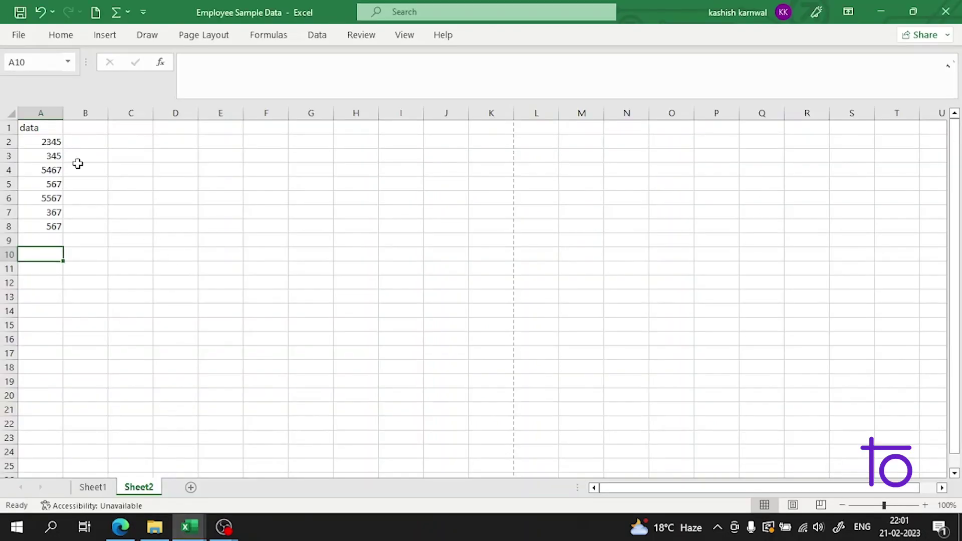
Step: Open Custom Margins and raise the left margin to 4.6 cm
left_click(187, 38)
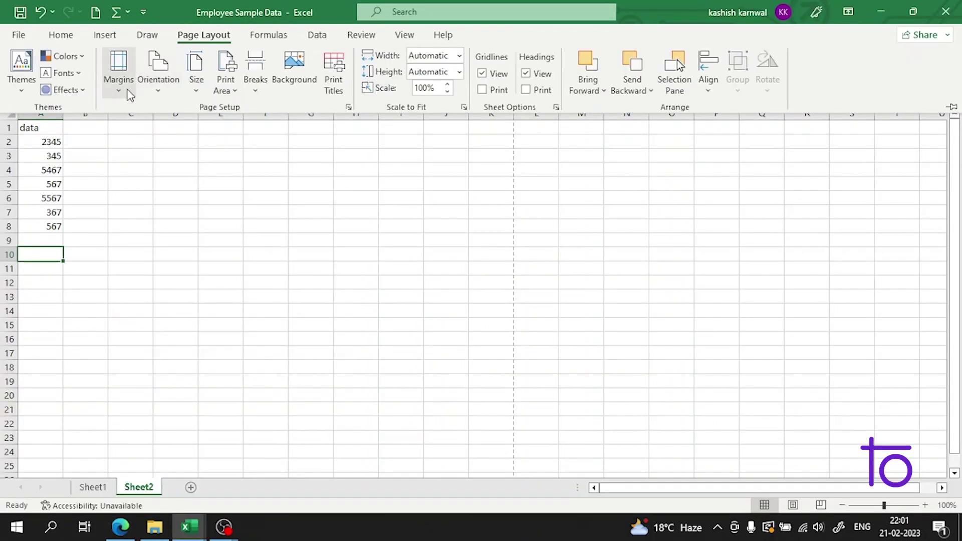
left_click(120, 80)
left_click(134, 362)
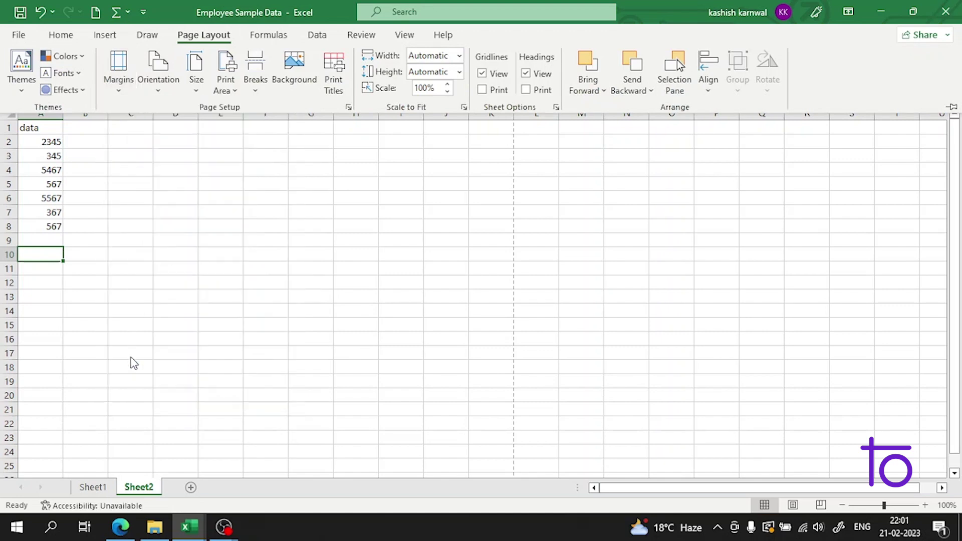
left_click(119, 71)
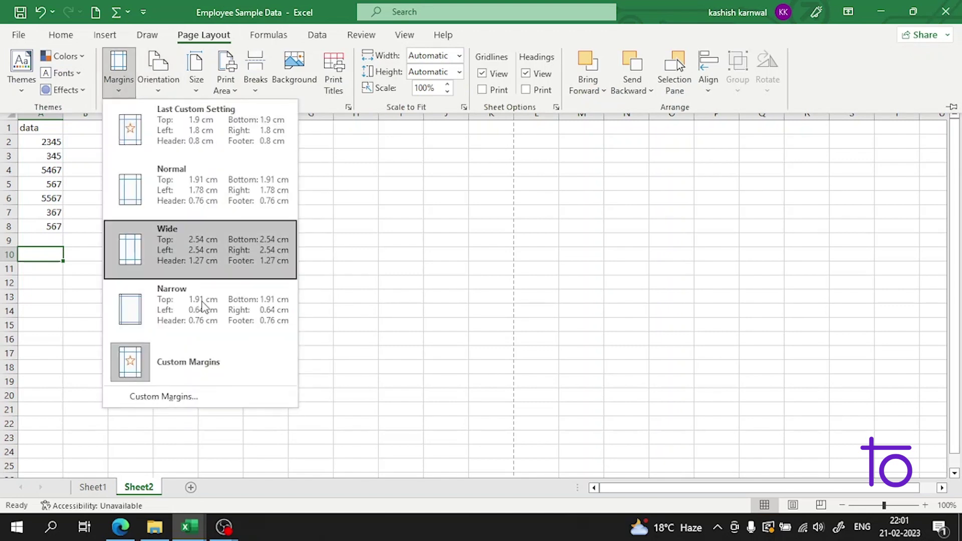
left_click(191, 396)
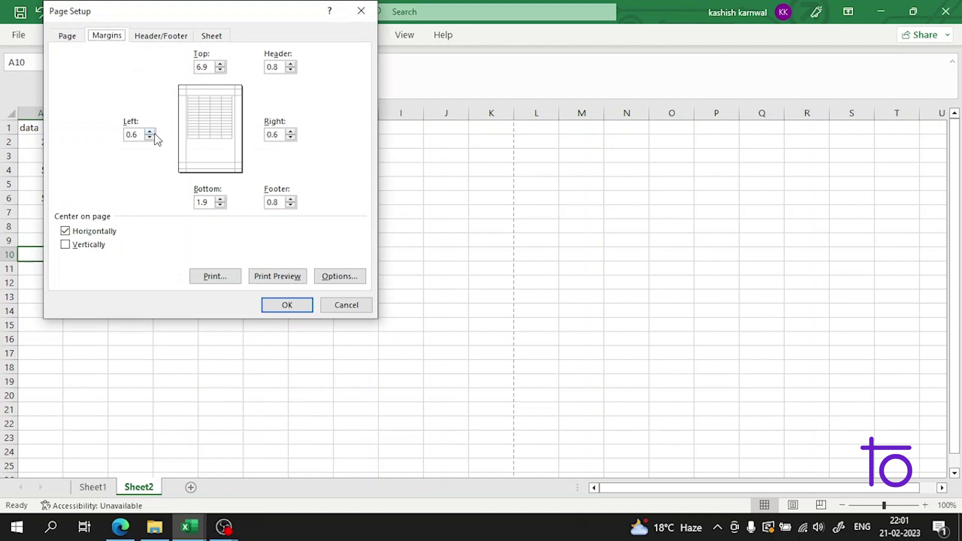
left_click(153, 132)
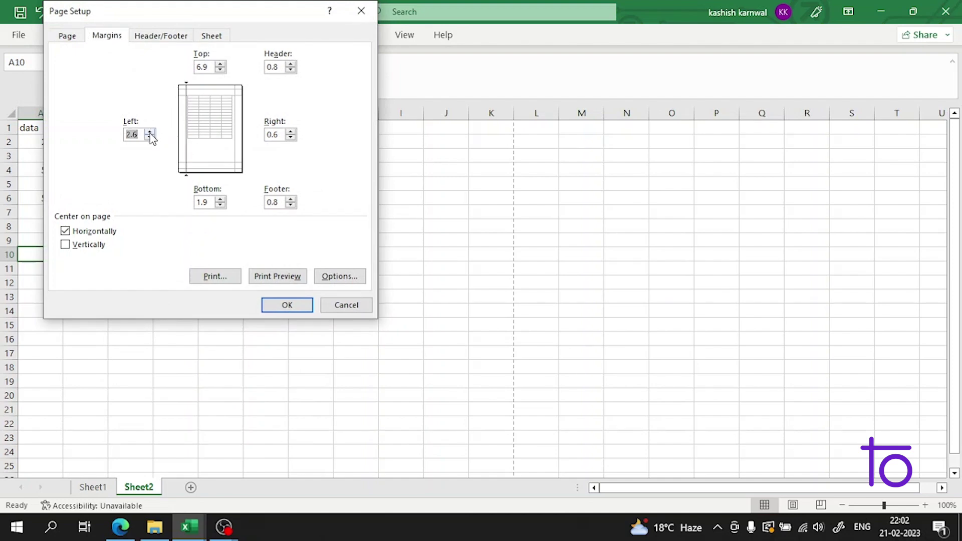
left_click(150, 133)
Step: Raise the right margin to 5.6 cm and apply the horizontally centred margins
left_click(291, 132)
left_click(291, 132)
left_click(291, 132)
left_click(292, 133)
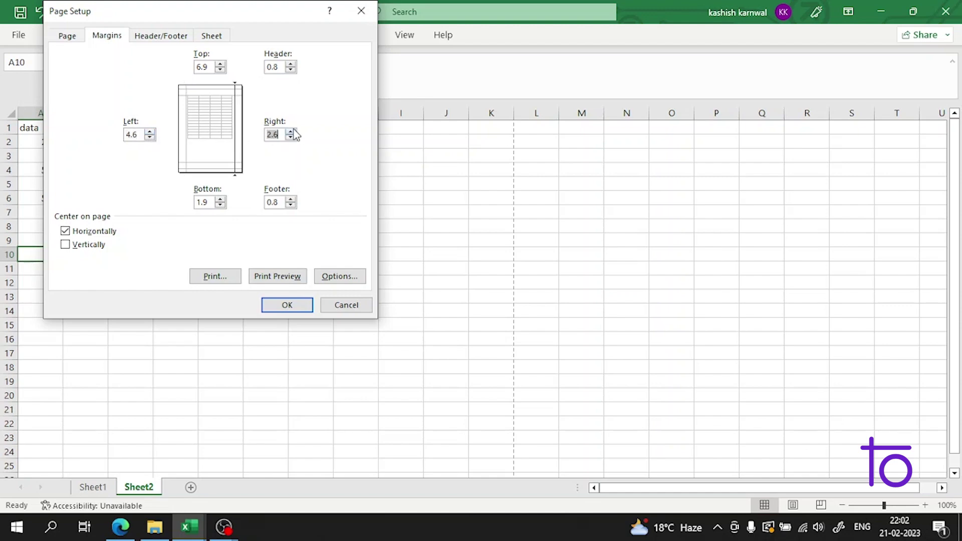
left_click(290, 133)
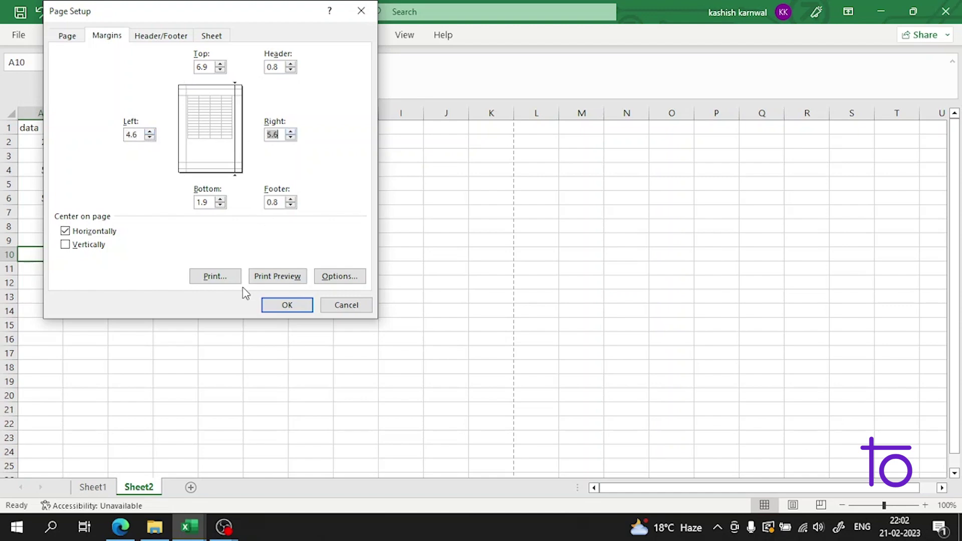
left_click(290, 306)
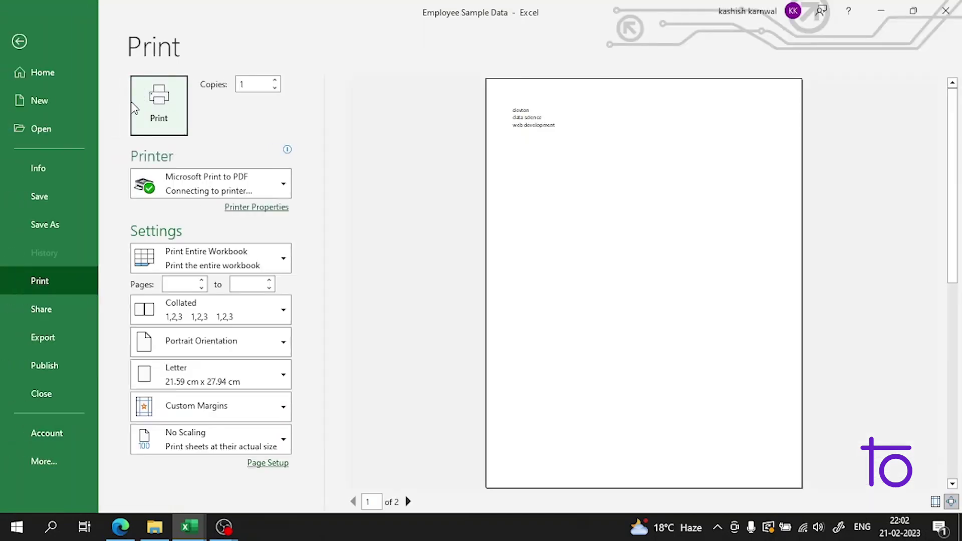
Step: Print Sheet2 to PDF again, naming the file 'project 2' in Documents
left_click(160, 107)
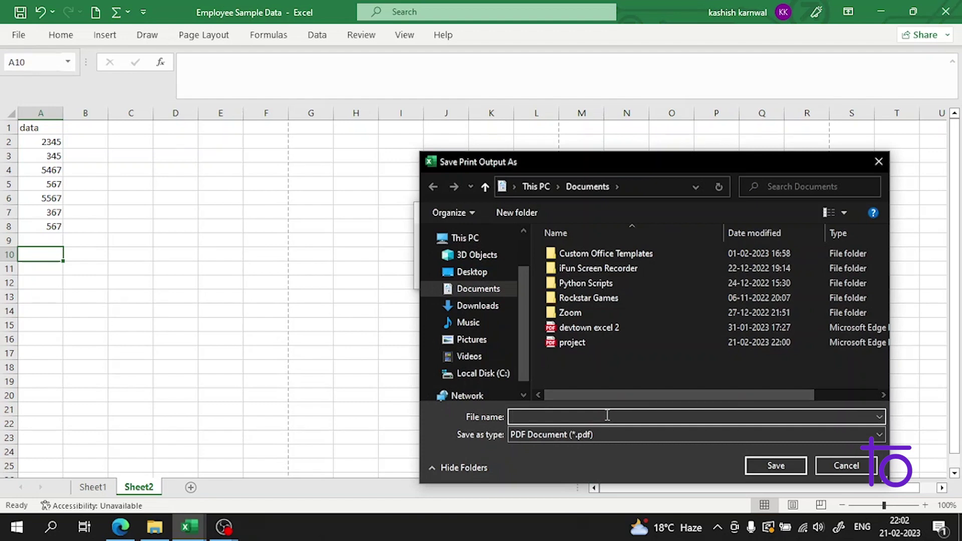
type("project")
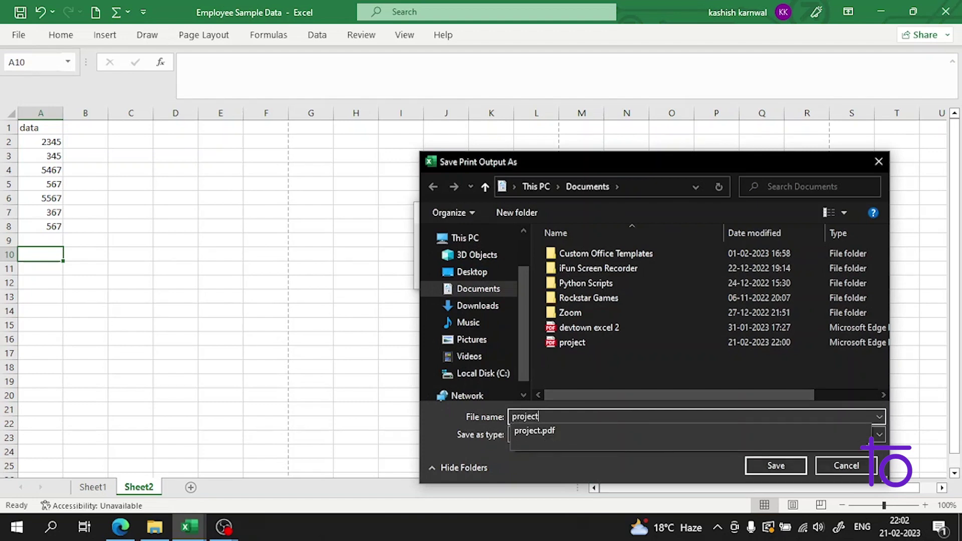
type(" 2")
left_click(759, 457)
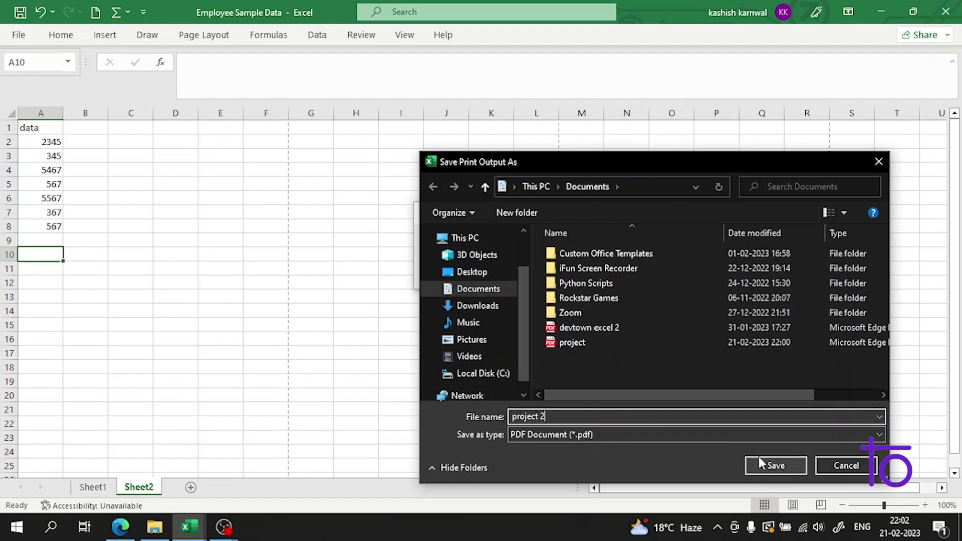
Step: Open 'project 2' from the Documents folder so it displays in Edge beside project.pdf
mouse_move(161, 532)
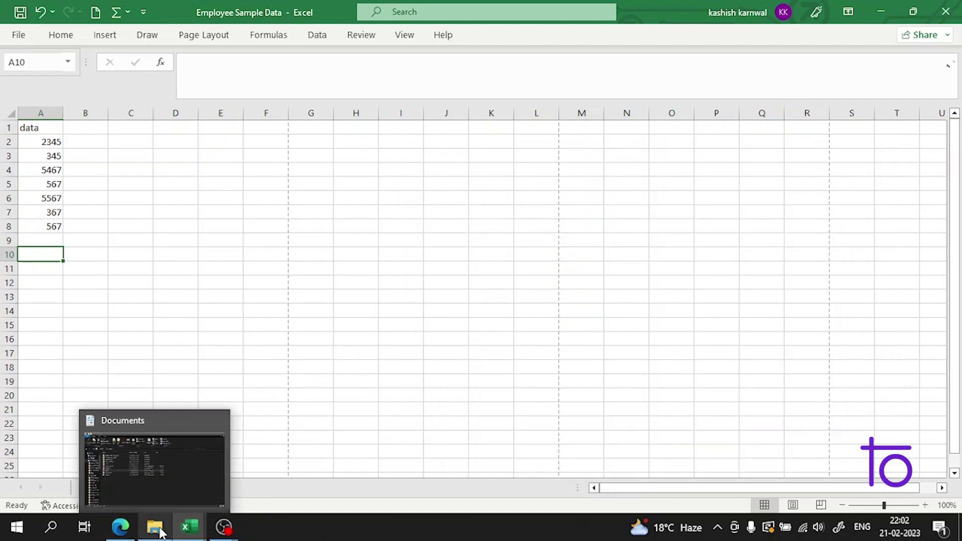
left_click(141, 445)
double_click(199, 296)
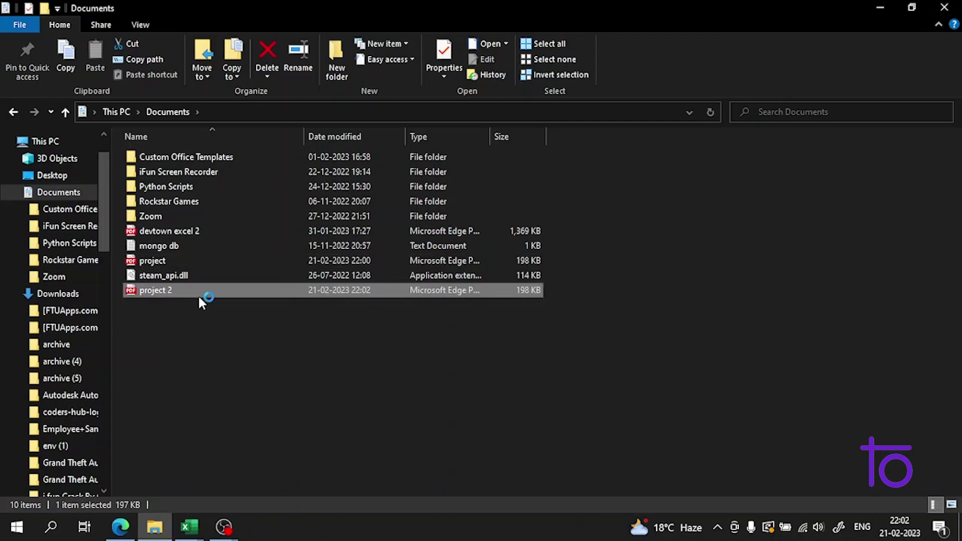